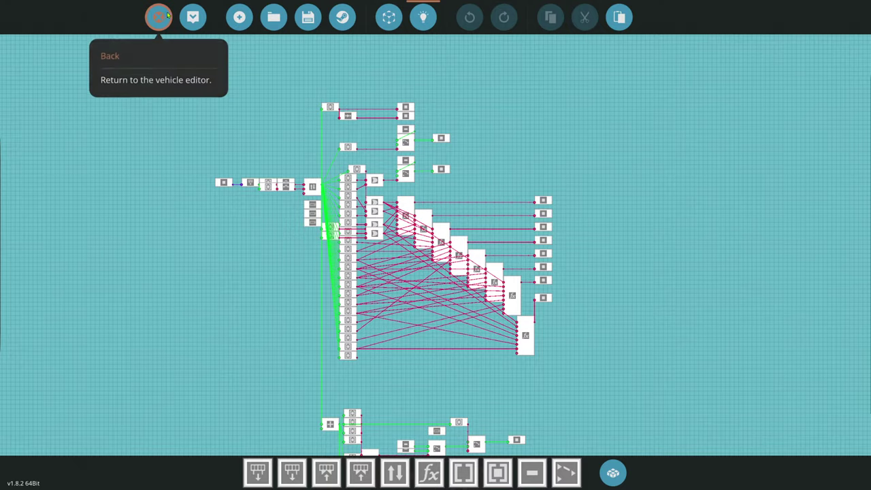
Step: Return to the vehicle editor, search the saved vehicles for "car", and load "New Car Small wheels backup"
click(158, 17)
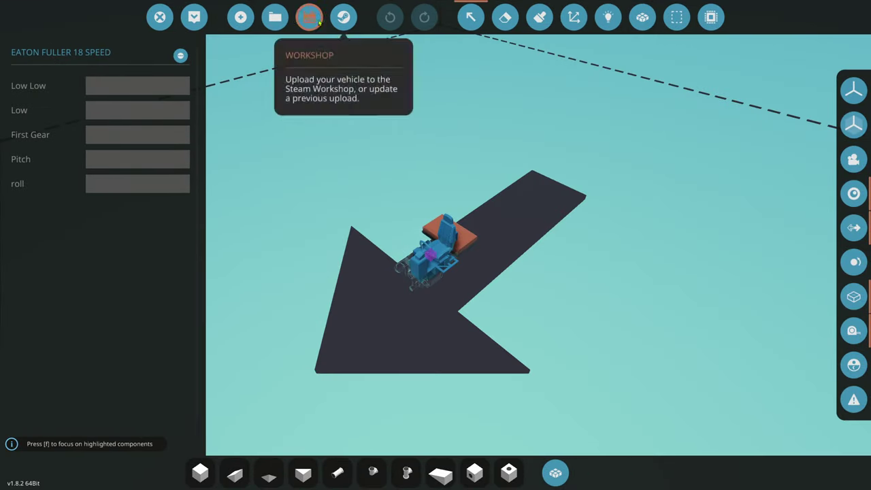
click(276, 17)
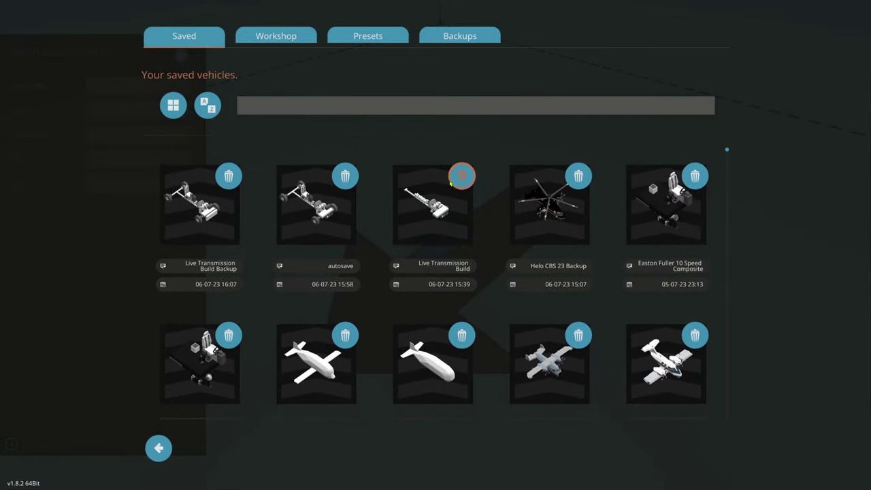
click(415, 111)
text(car)
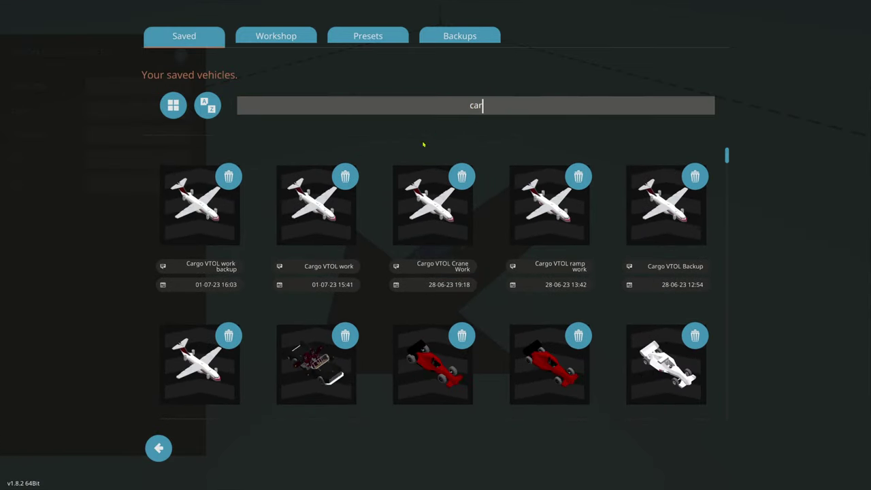
scroll(399, 281, down, 2)
click(333, 268)
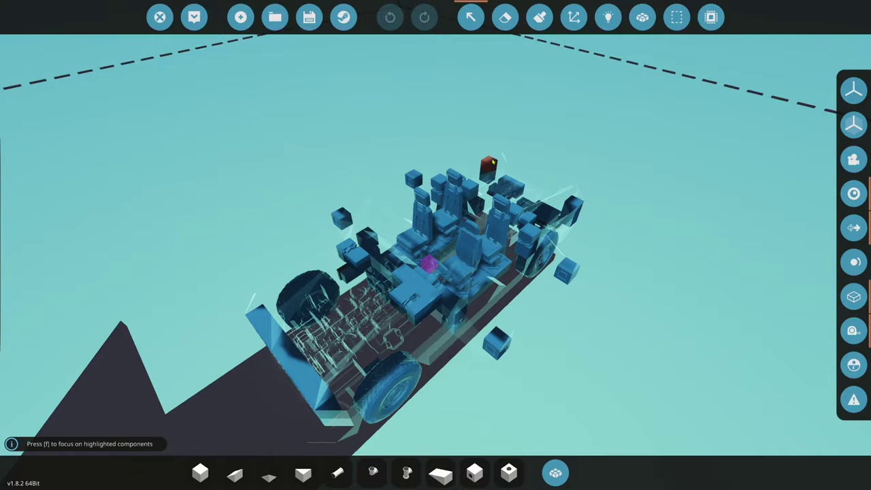
Step: Select the Stormworks Basics Car microcontroller under the car and open it for logic editing
scroll(417, 211, up, 1)
scroll(532, 282, up, 1)
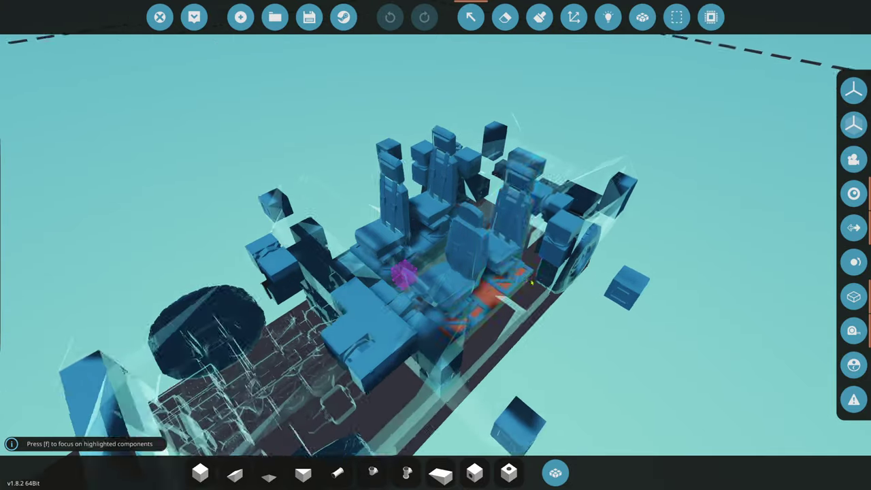
drag(532, 282, 523, 311)
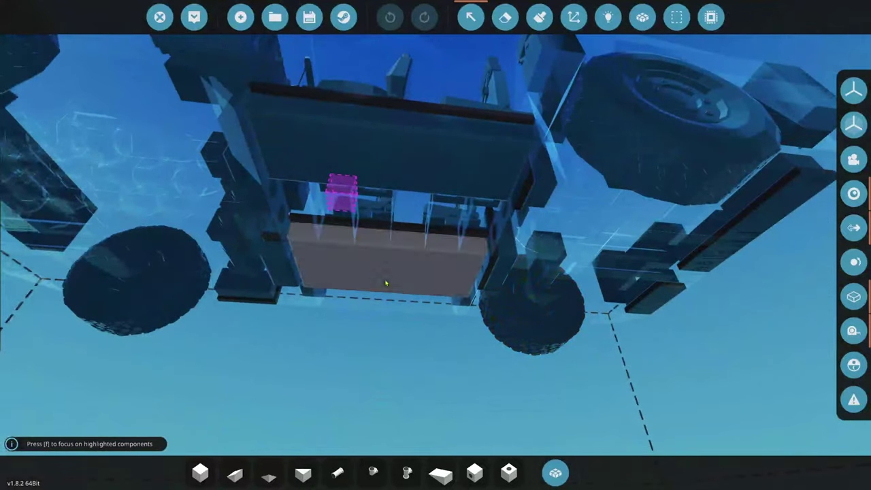
click(385, 283)
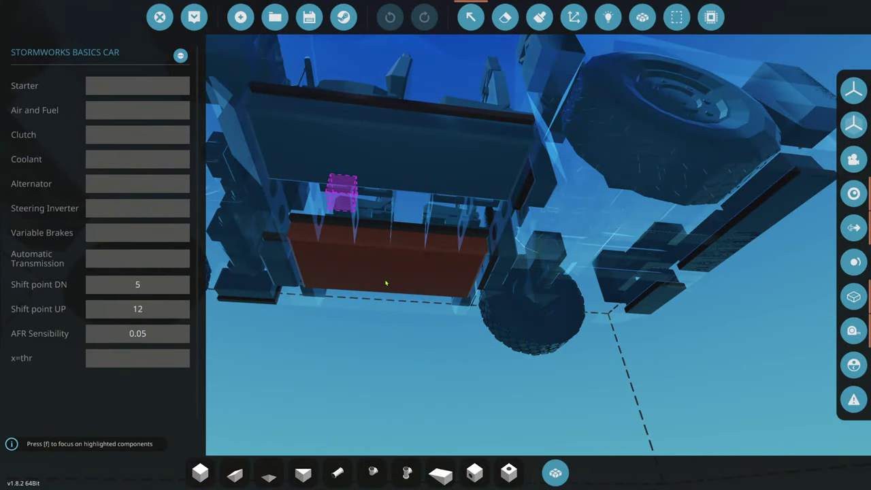
click(181, 55)
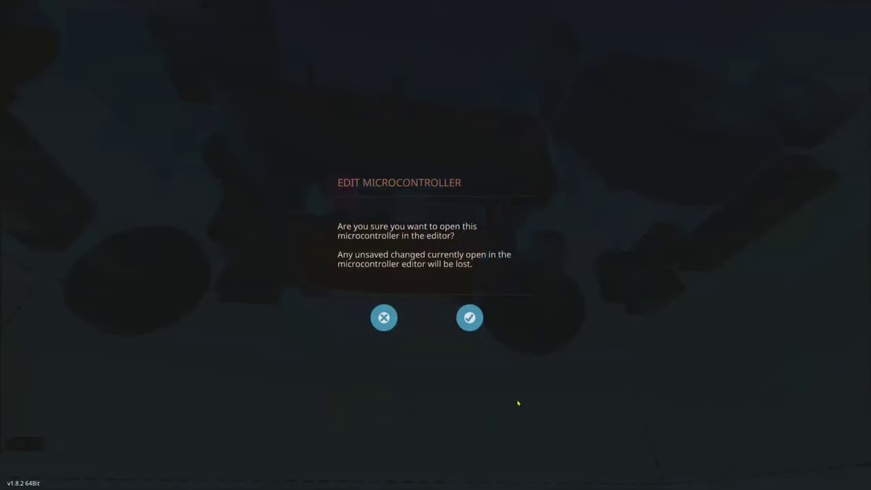
click(469, 322)
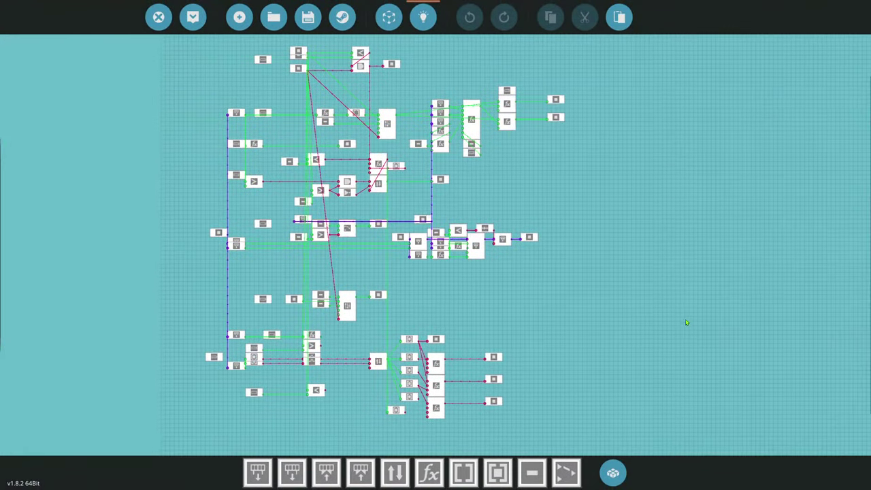
Step: Examine the up/down counter, Threshold and Boolean function blocks that drive the microcontroller's Gear outputs
drag(680, 337, 671, 252)
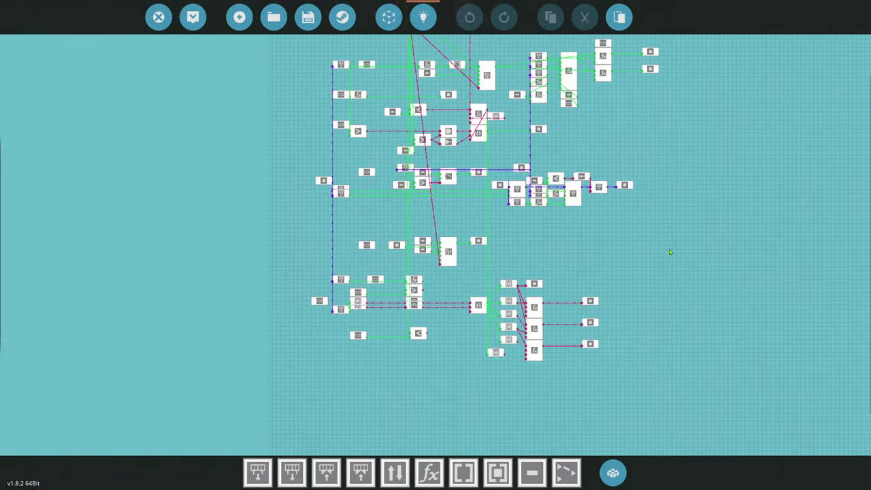
scroll(672, 265, up, 2)
drag(672, 284, 646, 196)
scroll(654, 206, up, 5)
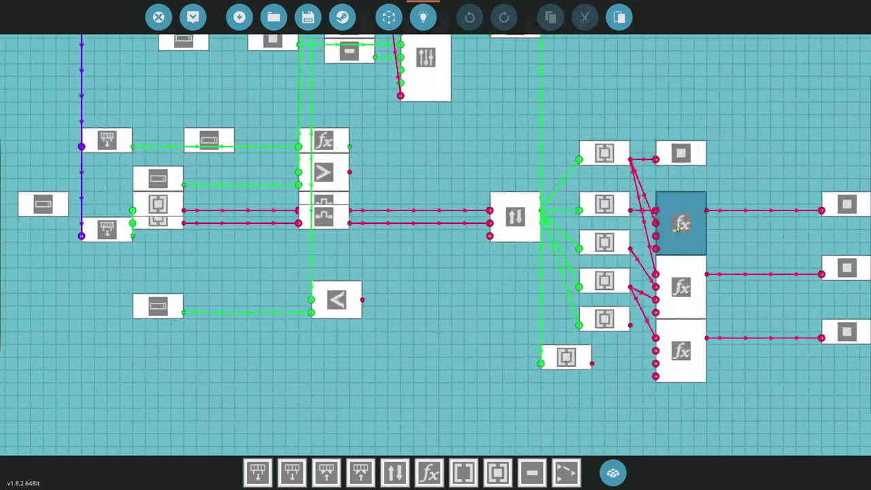
drag(672, 225, 455, 214)
scroll(470, 221, up, 2)
scroll(592, 259, down, 4)
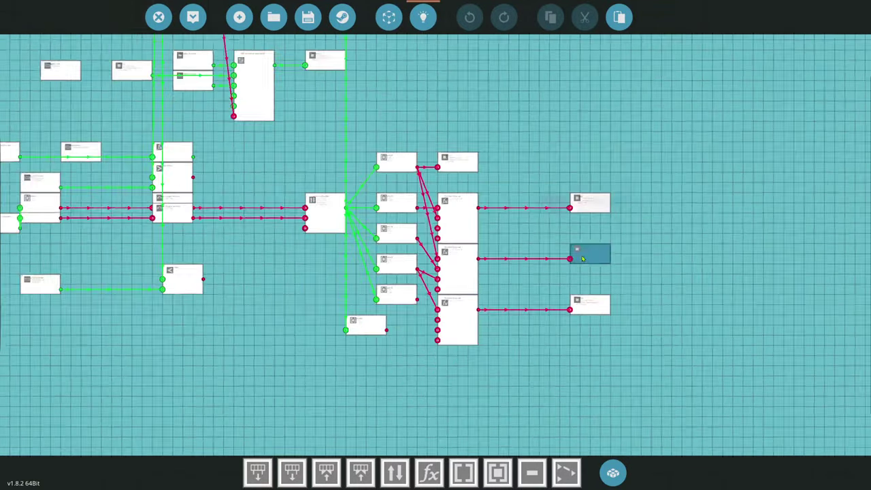
scroll(450, 223, up, 3)
scroll(450, 223, up, 1)
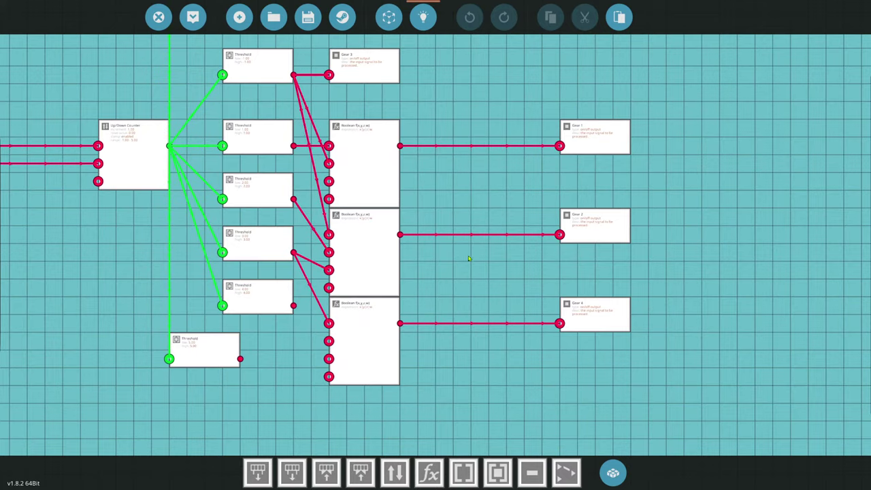
Step: Move the Threshold block with the unconnected output slightly lower, beneath the column of gear Thresholds
drag(220, 349, 431, 273)
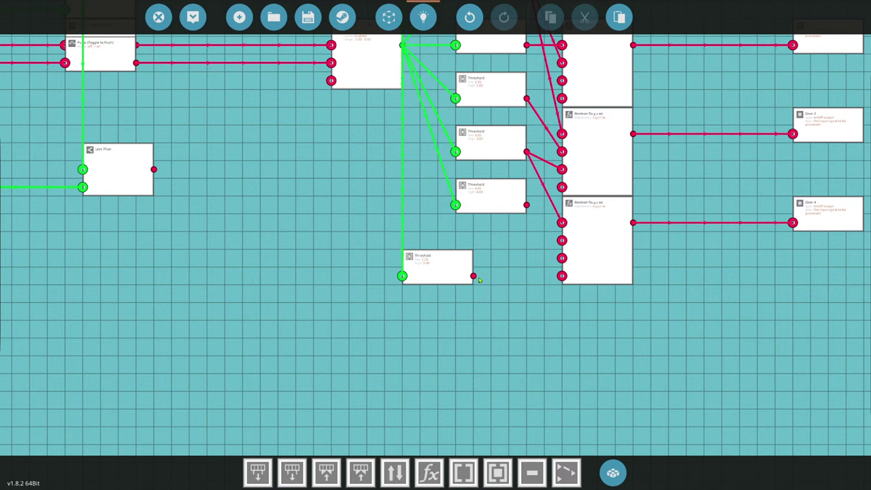
mouse_move(449, 261)
mouse_down()
mouse_move(477, 284)
mouse_move(449, 261)
mouse_up()
drag(545, 340, 710, 414)
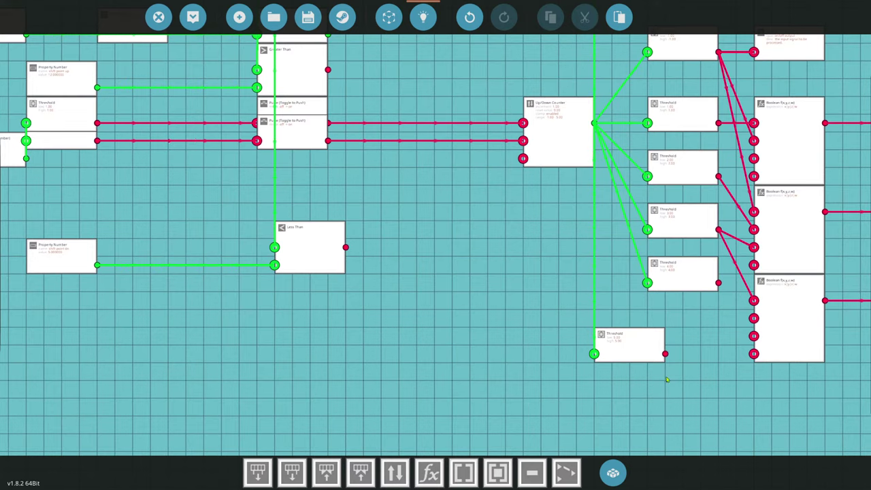
drag(667, 380, 607, 360)
mouse_move(570, 331)
mouse_down()
mouse_move(525, 278)
mouse_move(581, 315)
mouse_move(580, 333)
mouse_move(567, 292)
mouse_move(568, 328)
mouse_move(584, 329)
mouse_up()
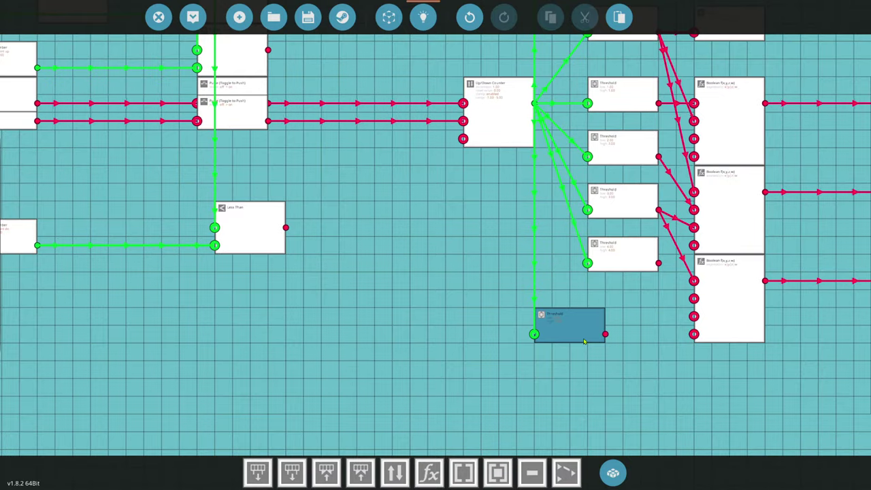
Step: Look over the rest of the microcontroller's logic, including the shift point section, and return to the vehicle editor
scroll(696, 356, down, 5)
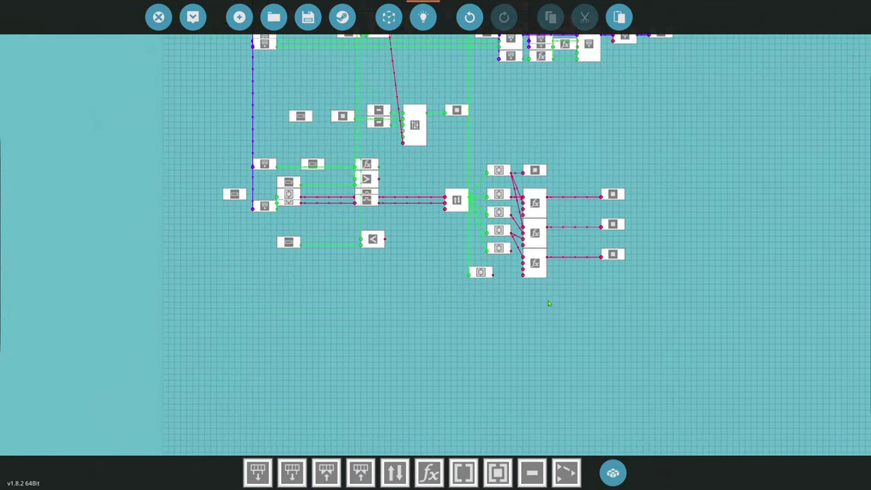
drag(549, 303, 553, 398)
drag(509, 355, 509, 362)
scroll(494, 364, up, 5)
drag(515, 429, 568, 446)
scroll(507, 298, down, 5)
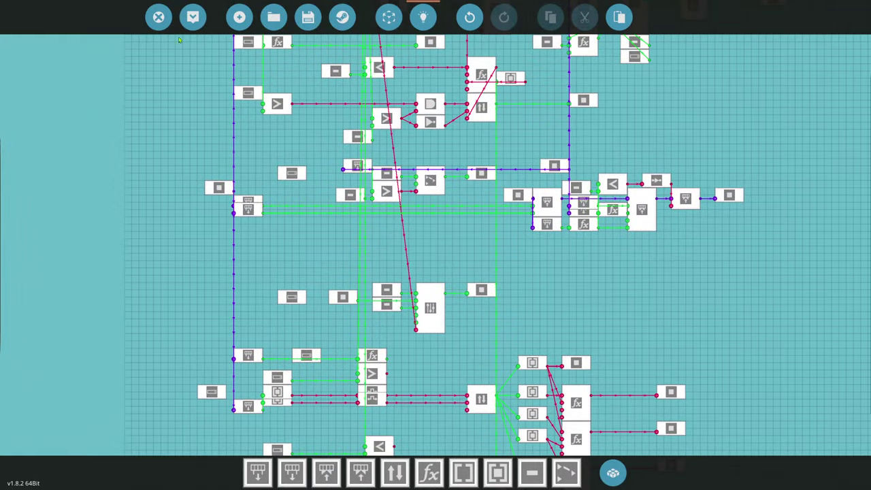
click(159, 17)
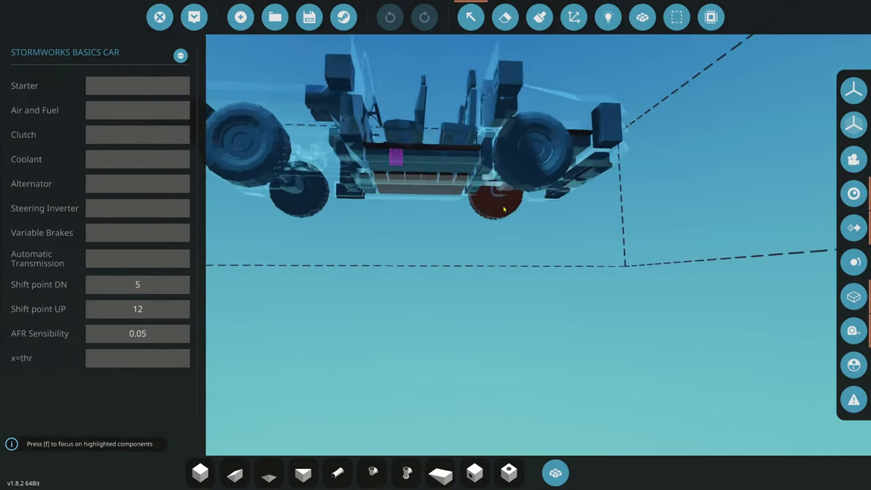
Step: Show the car in Paint mode and examine the engine, gearboxes and drivetrain on its underside
scroll(507, 203, up, 5)
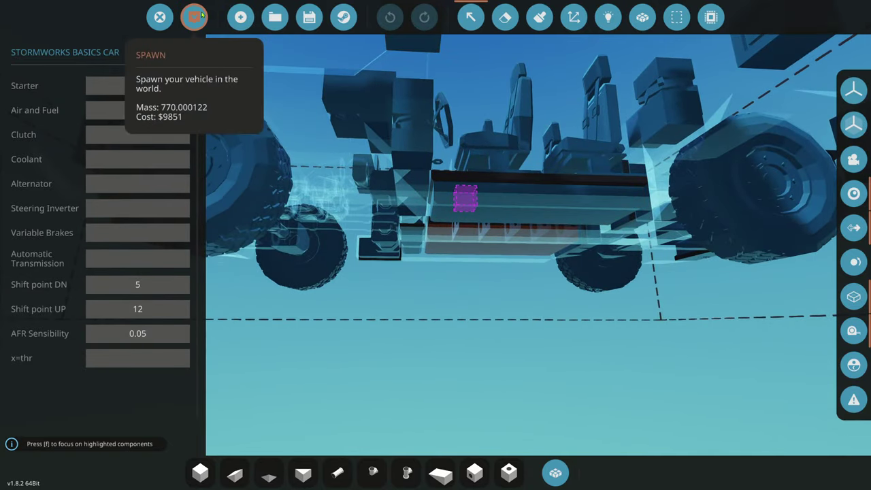
scroll(381, 55, down, 4)
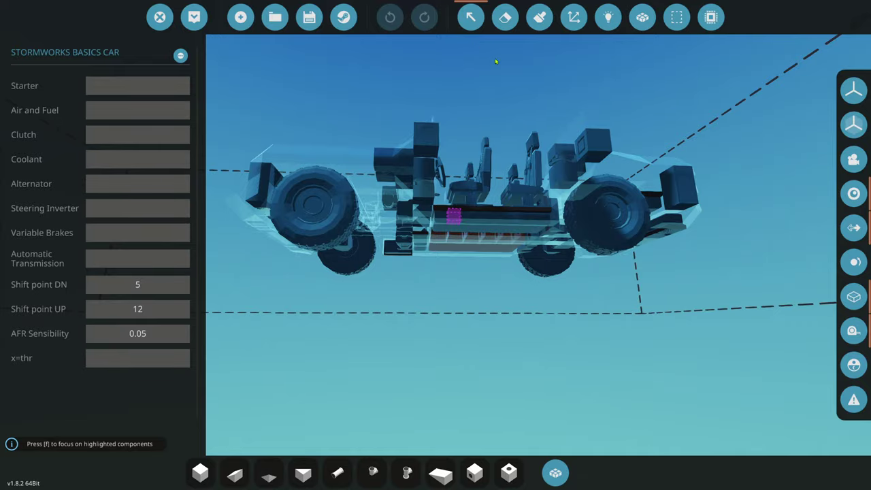
click(540, 18)
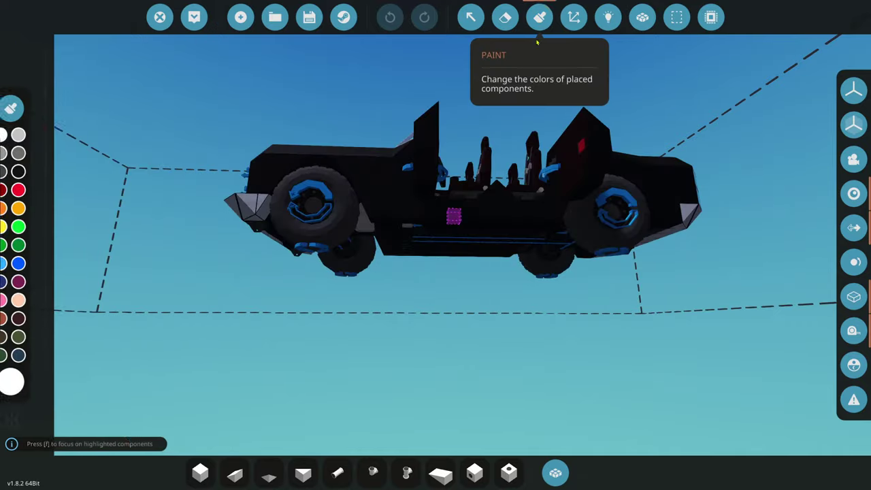
scroll(391, 305, up, 5)
drag(392, 304, 508, 204)
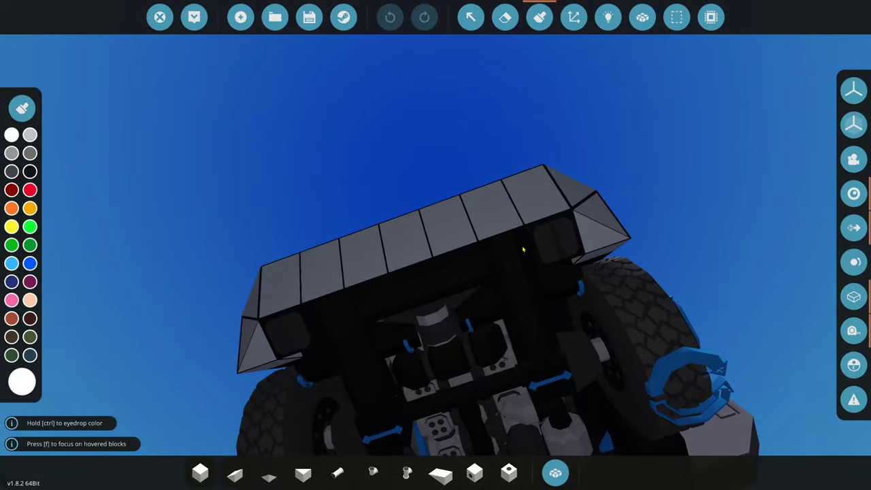
scroll(461, 256, down, 4)
mouse_move(461, 257)
mouse_down()
mouse_move(440, 195)
mouse_move(471, 254)
mouse_up()
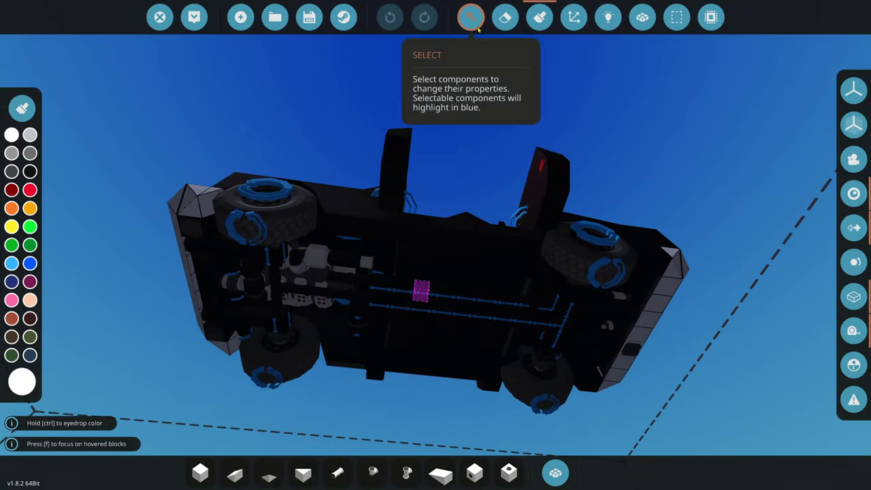
scroll(466, 204, up, 4)
drag(466, 204, 509, 234)
scroll(524, 224, up, 3)
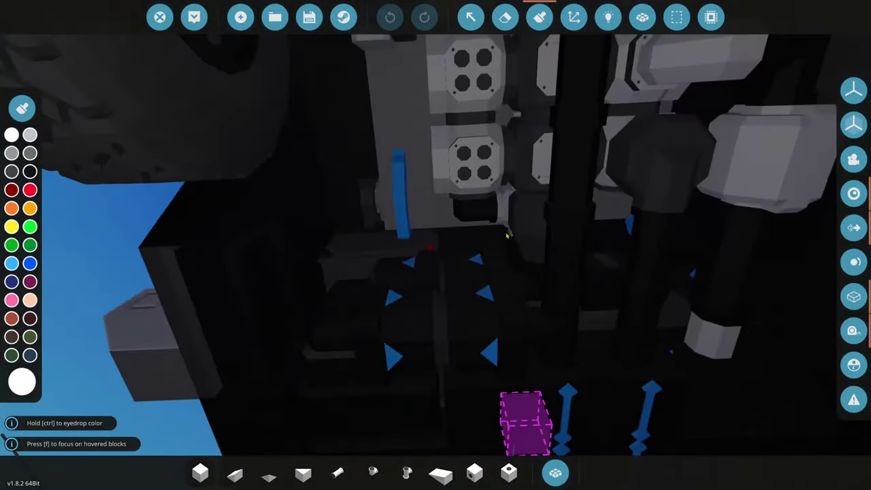
scroll(408, 232, down, 3)
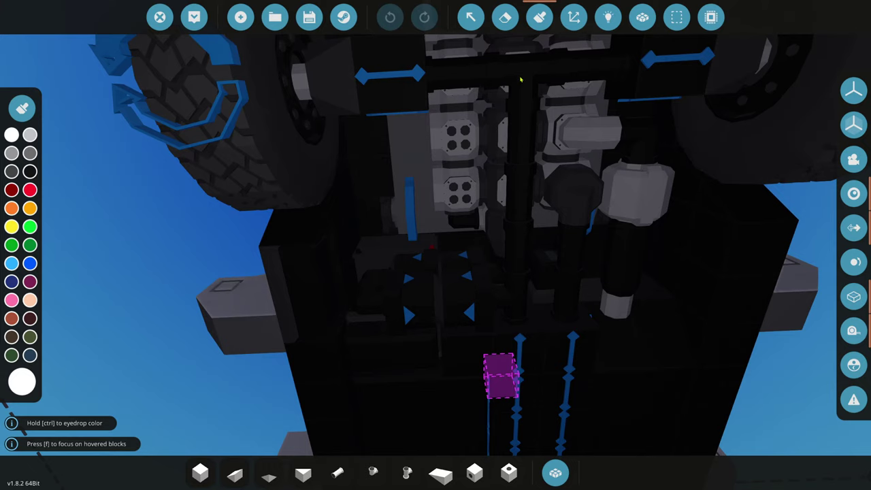
mouse_move(512, 171)
mouse_down()
mouse_move(520, 210)
mouse_move(654, 262)
mouse_move(538, 272)
mouse_move(436, 252)
mouse_move(551, 273)
mouse_move(524, 239)
mouse_up()
scroll(604, 269, down, 3)
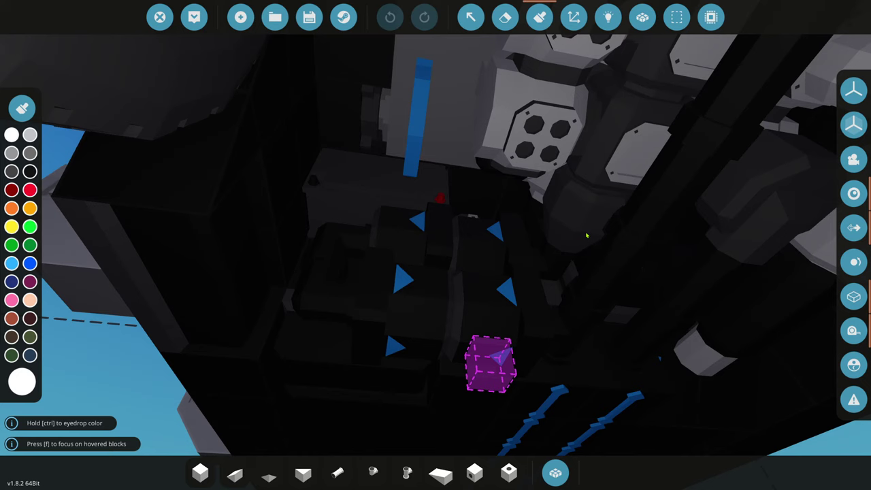
Step: Switch to Select mode and check the Ratio Off and Ratio On settings of the car's chained gearboxes
click(470, 17)
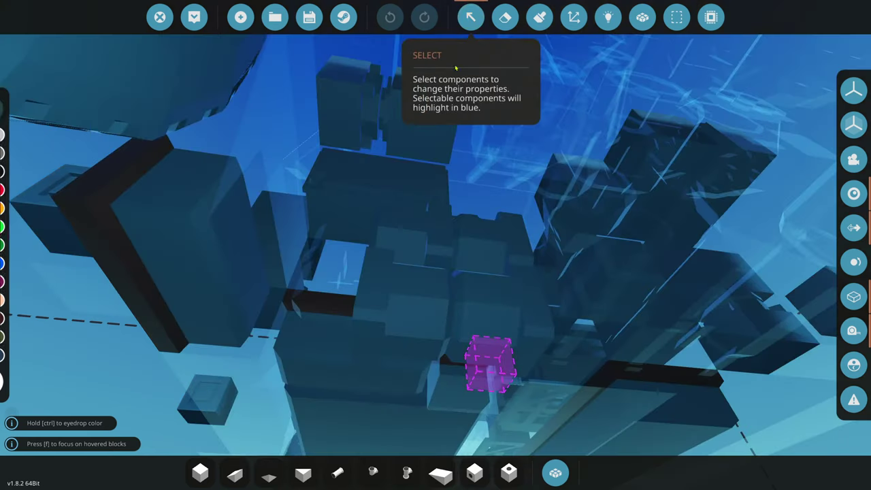
click(491, 239)
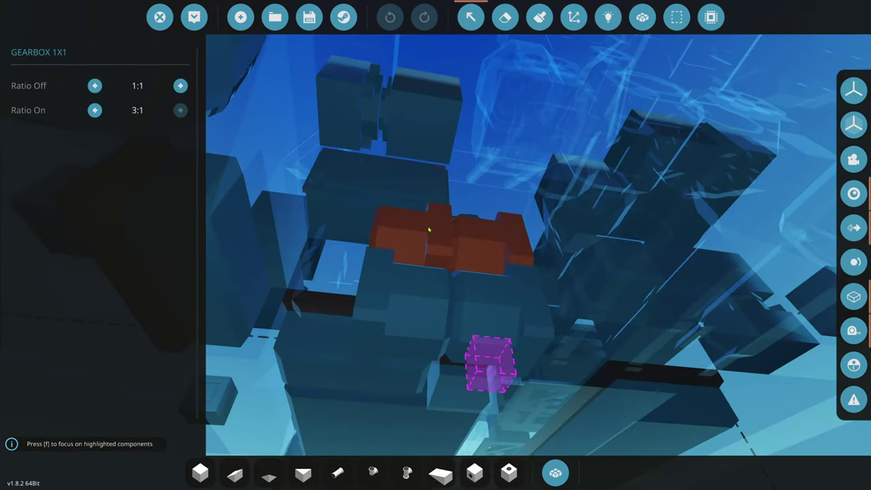
click(402, 259)
click(486, 300)
click(491, 301)
drag(490, 185, 485, 186)
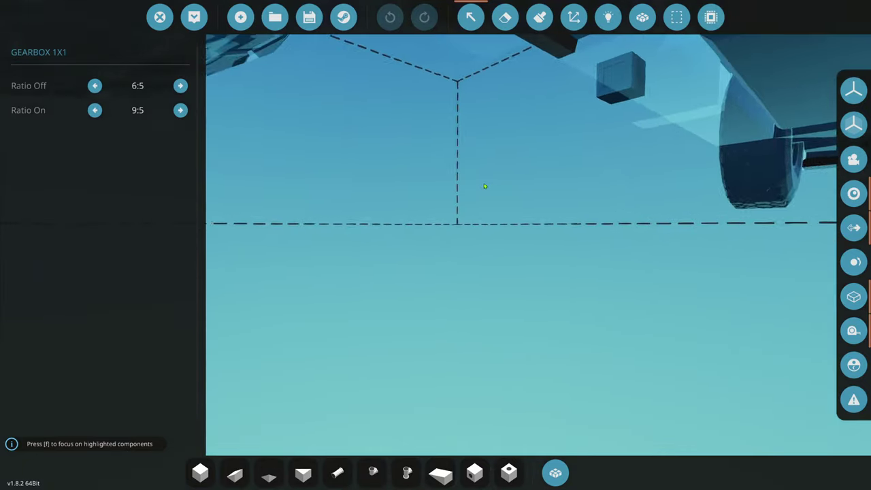
key(s)
key(w)
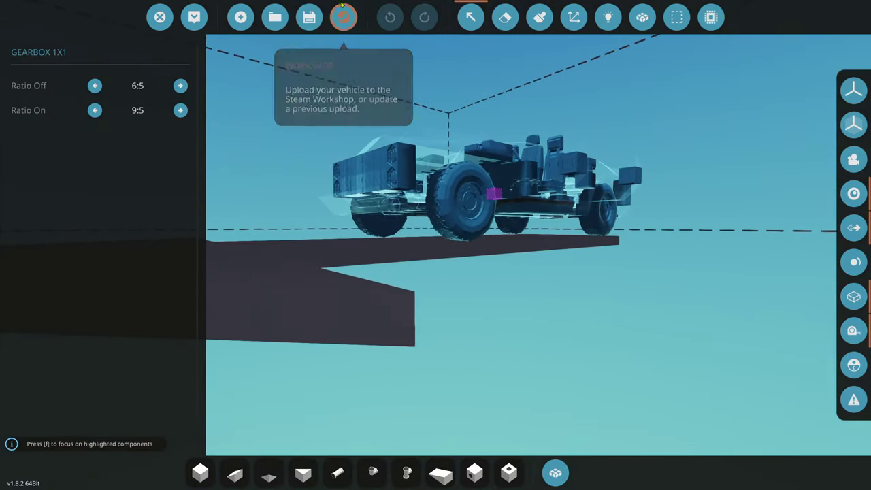
Step: Clear the saved vehicle search and load "Easton Fuller 18 Speed Composite"
click(275, 17)
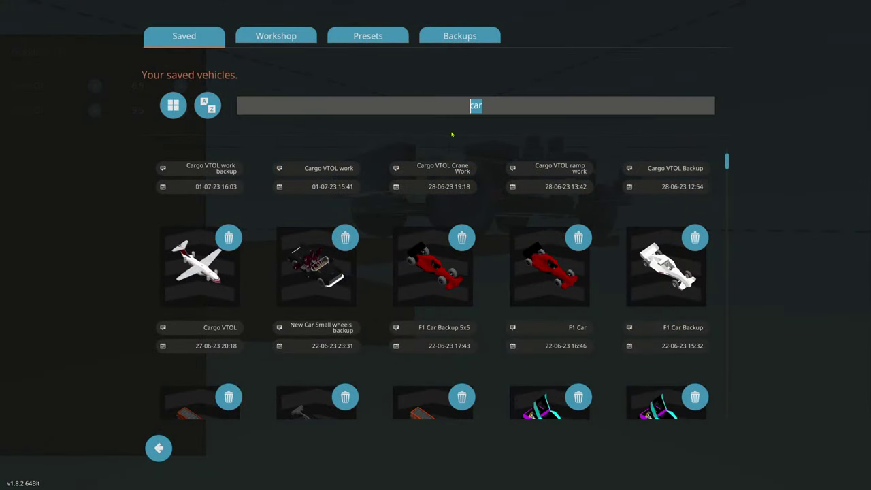
key(BackSpace)
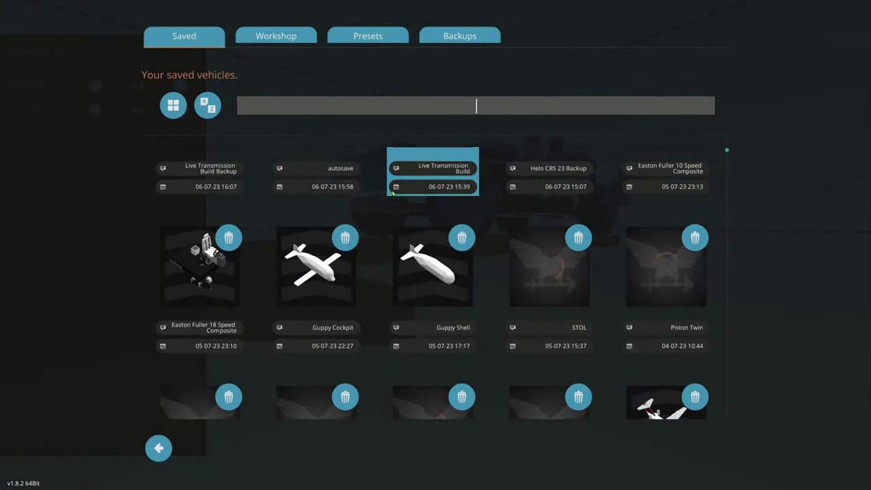
click(213, 236)
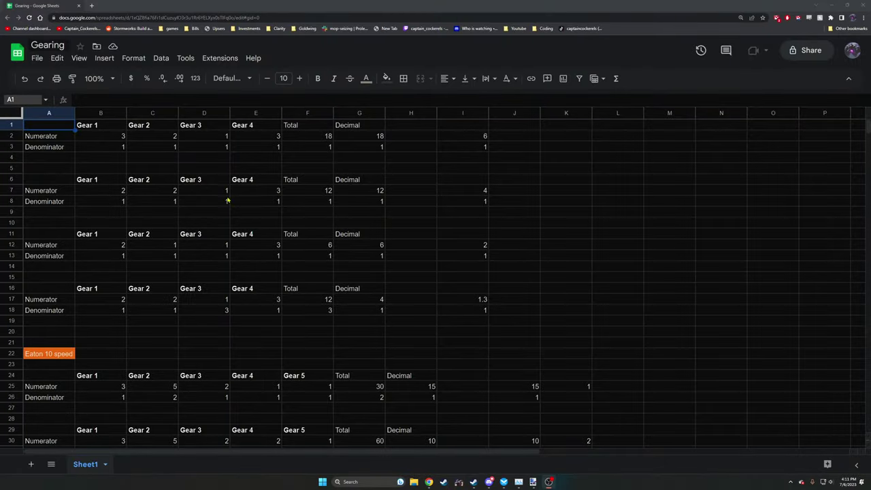
Step: Switch to the Gearing spreadsheet in Google Sheets and bring the Eaton 10 speed ratio tables into view
scroll(474, 232, down, 20)
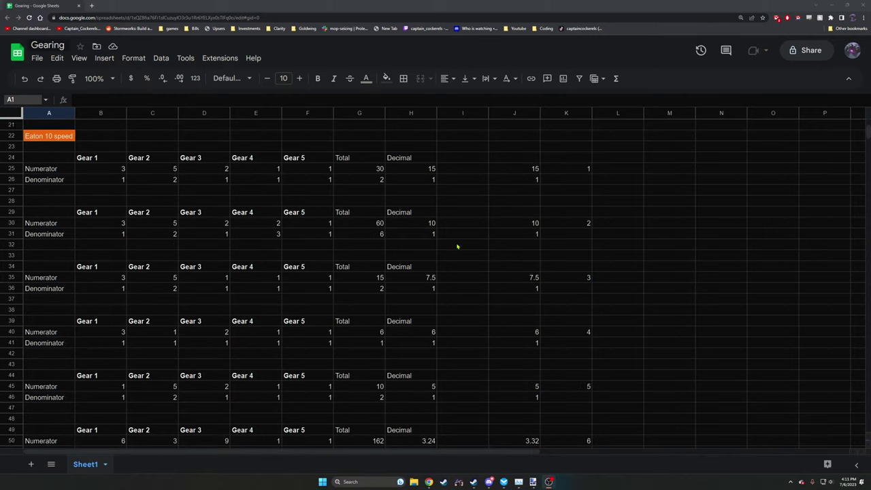
Step: Look through the gear ratio tables down to the F1 sections and back up past Mining Overloader, Mini Truck and Catty 7 speed
scroll(749, 204, down, 7)
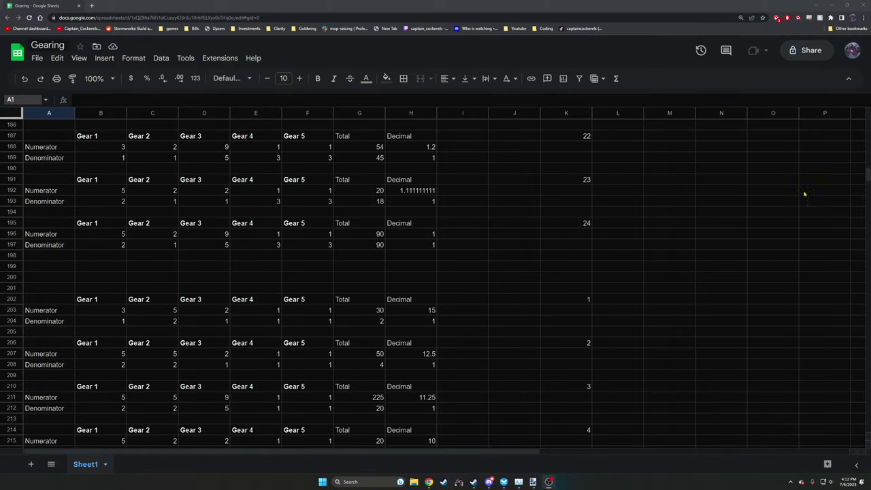
drag(866, 175, 847, 361)
scroll(518, 282, up, 20)
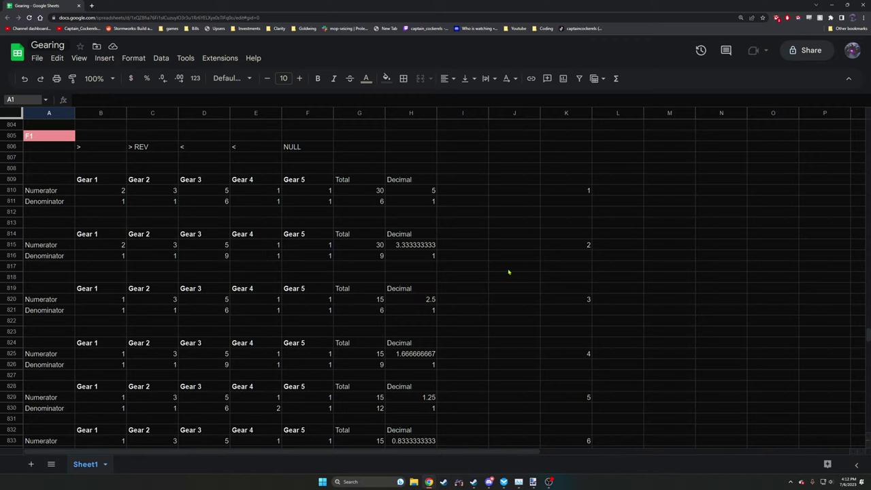
scroll(490, 234, up, 15)
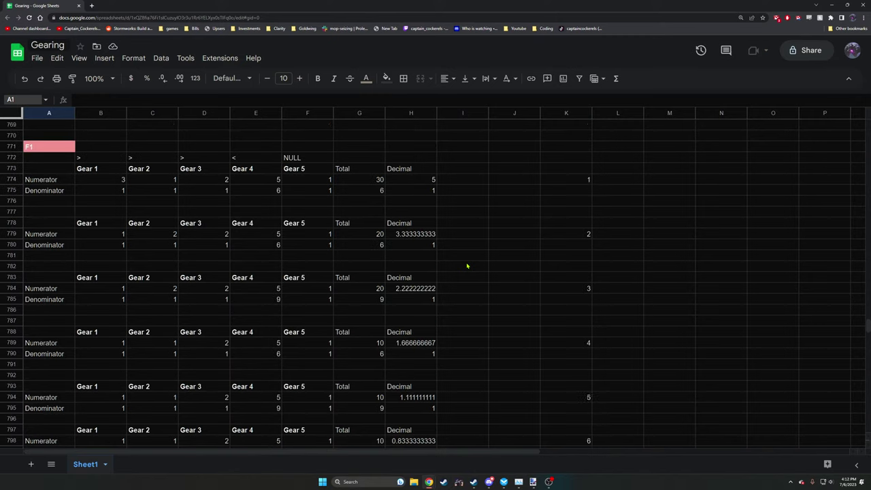
scroll(467, 266, up, 16)
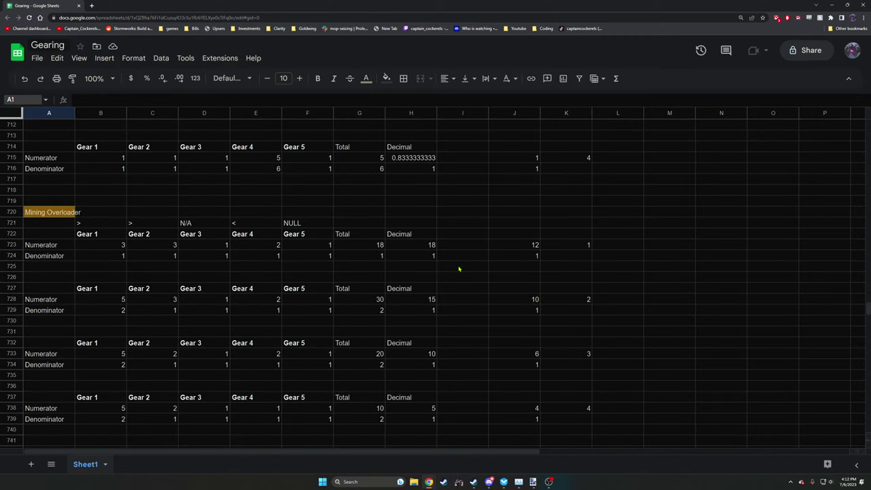
scroll(459, 269, up, 14)
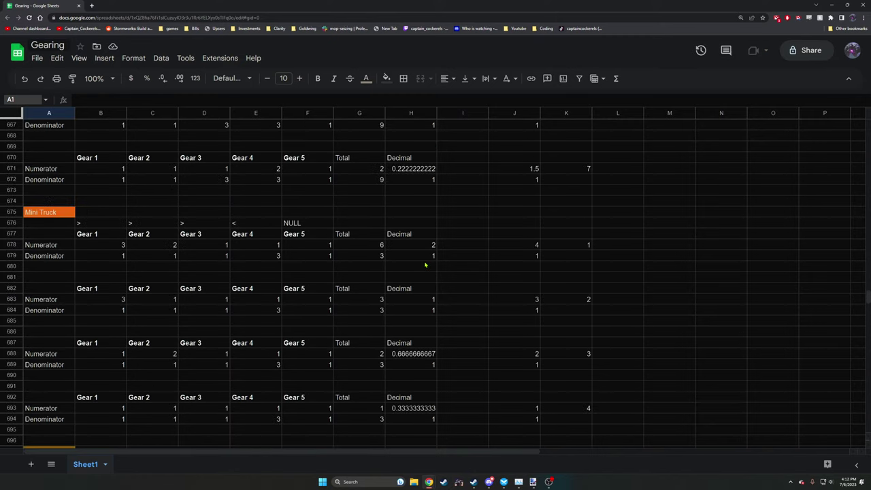
scroll(421, 266, up, 16)
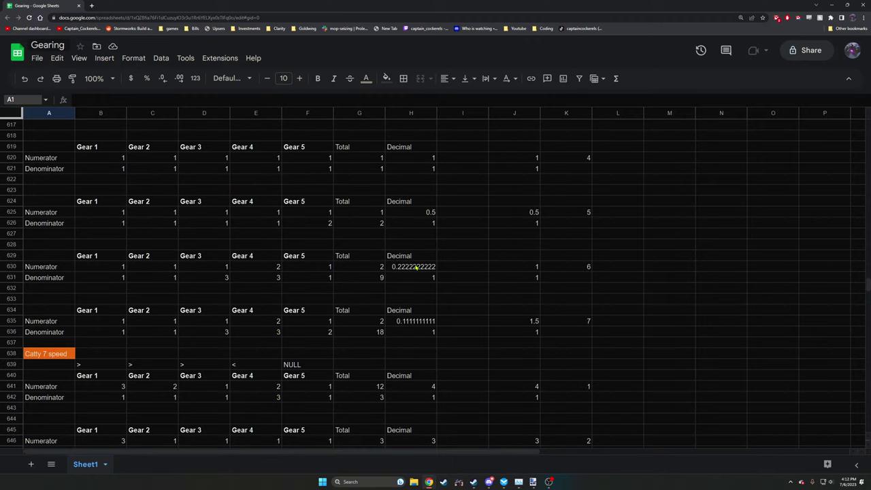
scroll(409, 269, up, 5)
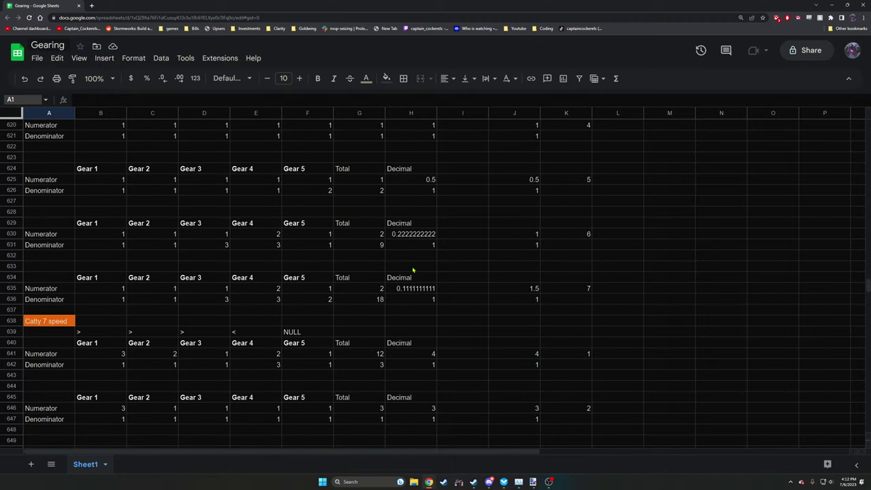
scroll(406, 272, up, 20)
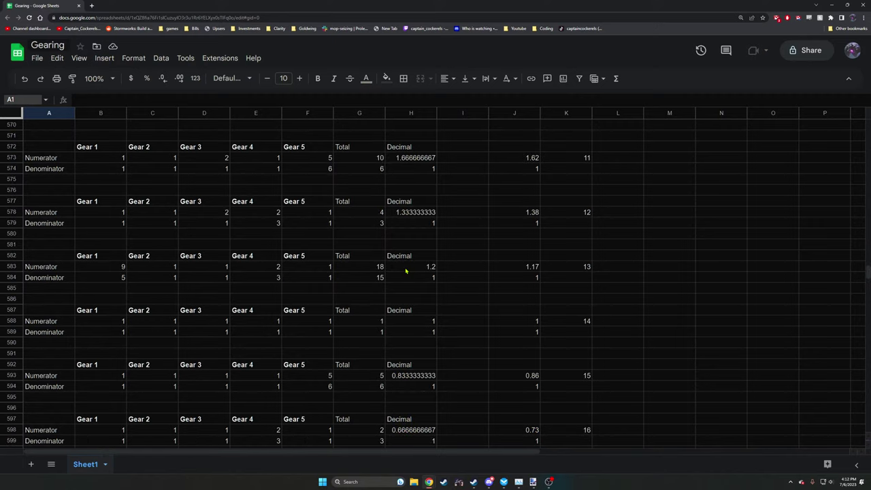
Step: Find the Vice Car section and select its reference ratios for gears 1 to 5 in J747:J768
scroll(405, 272, down, 20)
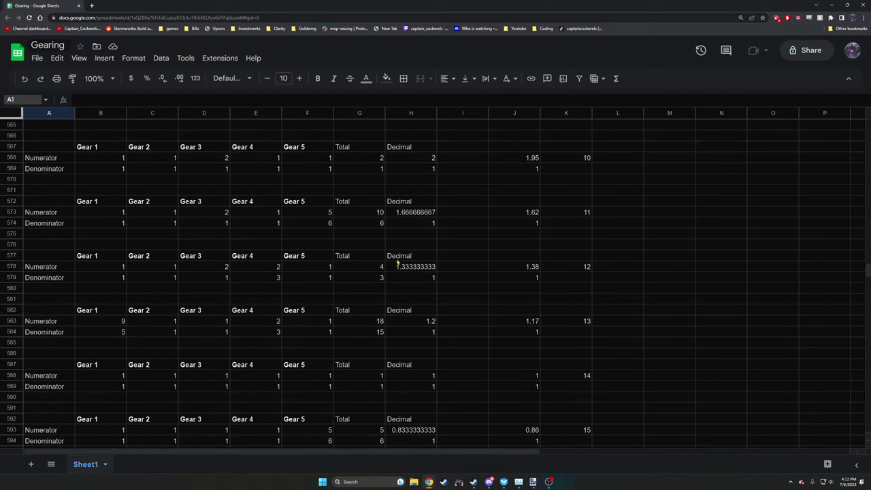
scroll(395, 259, down, 20)
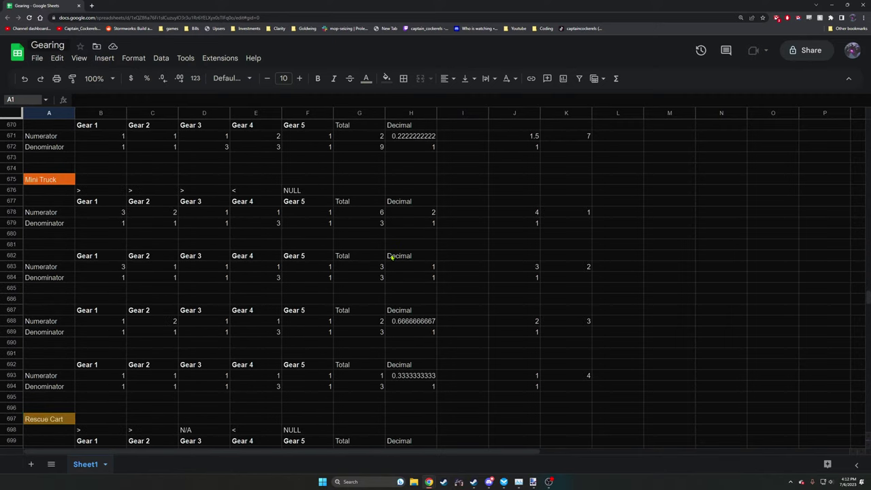
scroll(392, 246, down, 6)
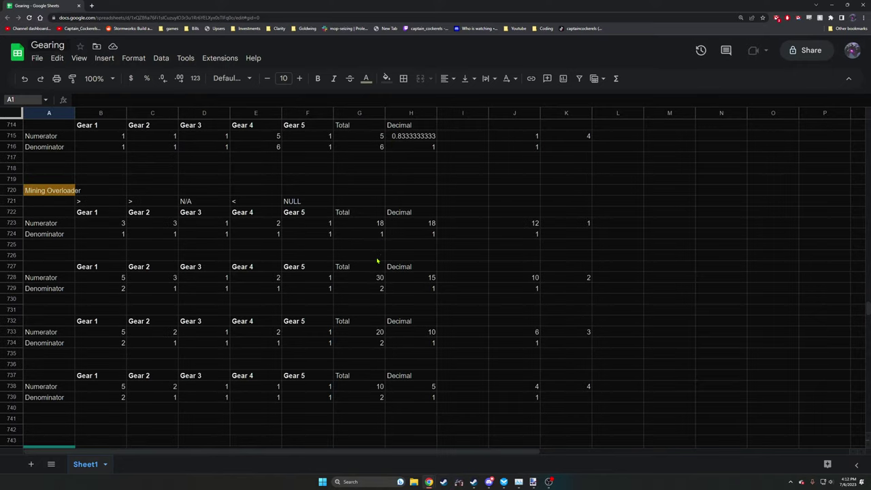
scroll(348, 253, down, 10)
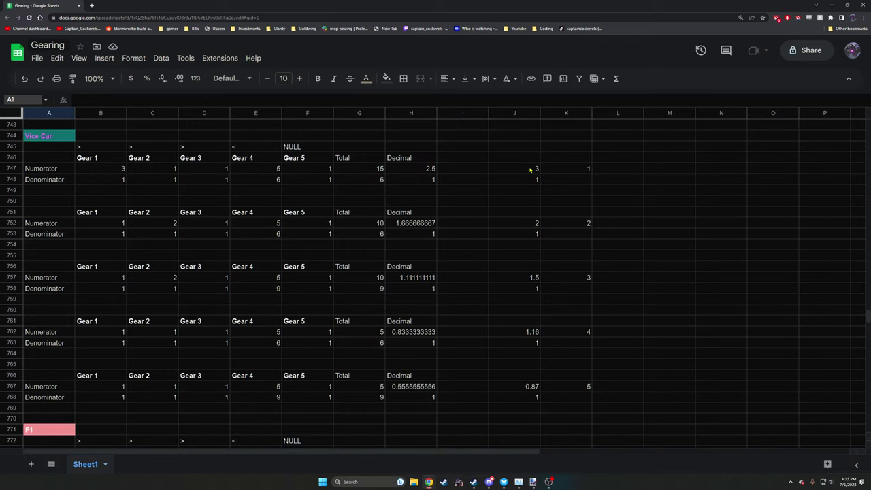
drag(530, 170, 528, 401)
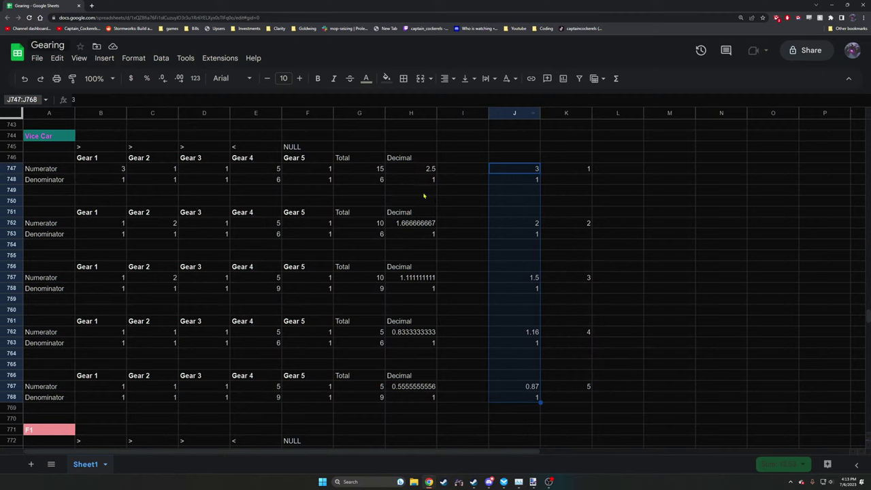
Step: Check the calculated Decimal ratios of the Vice Car's first four gears in H747, H752, H757 and H762
click(428, 170)
click(418, 224)
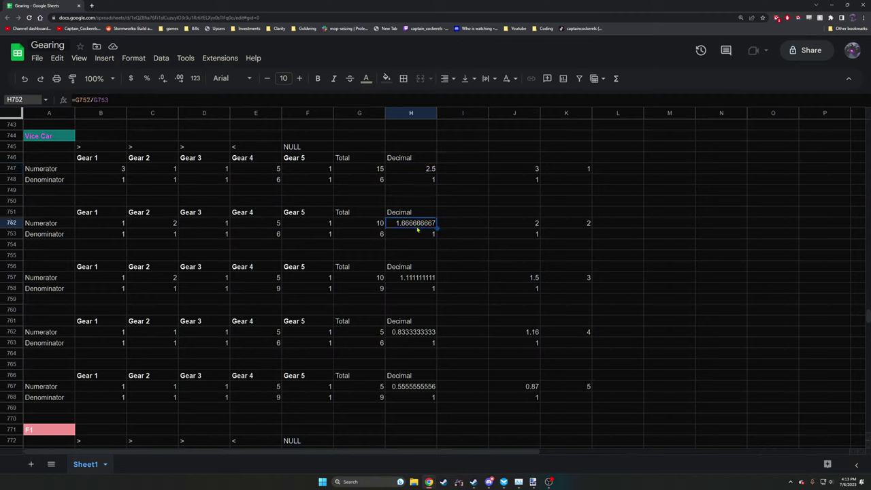
click(429, 279)
click(421, 332)
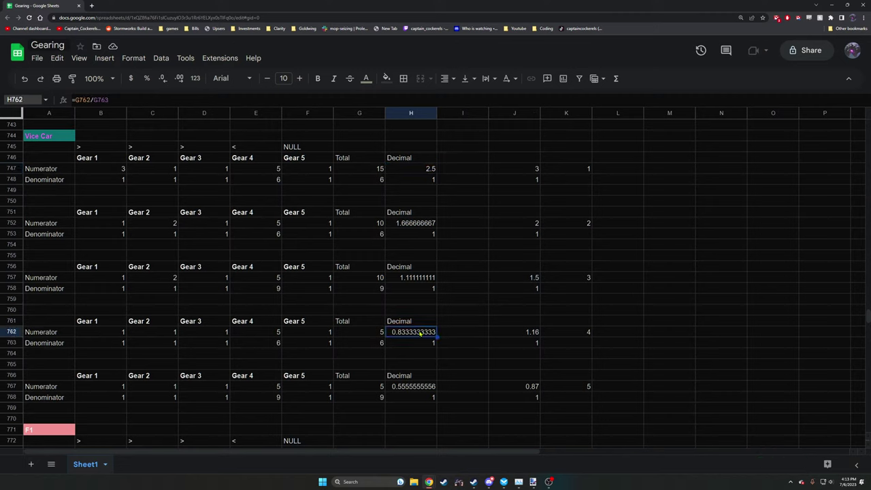